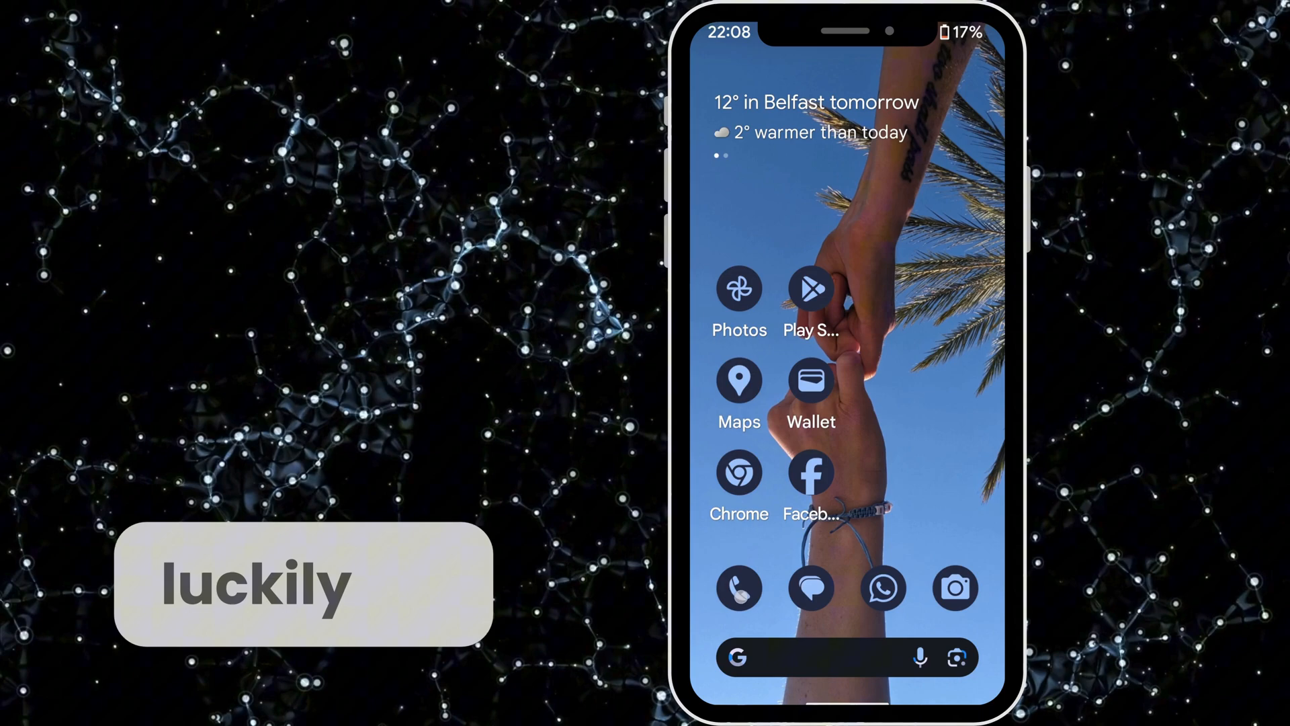
Launch the Phone app and go to its Settings screen from the three-dot menu
left_click(738, 589)
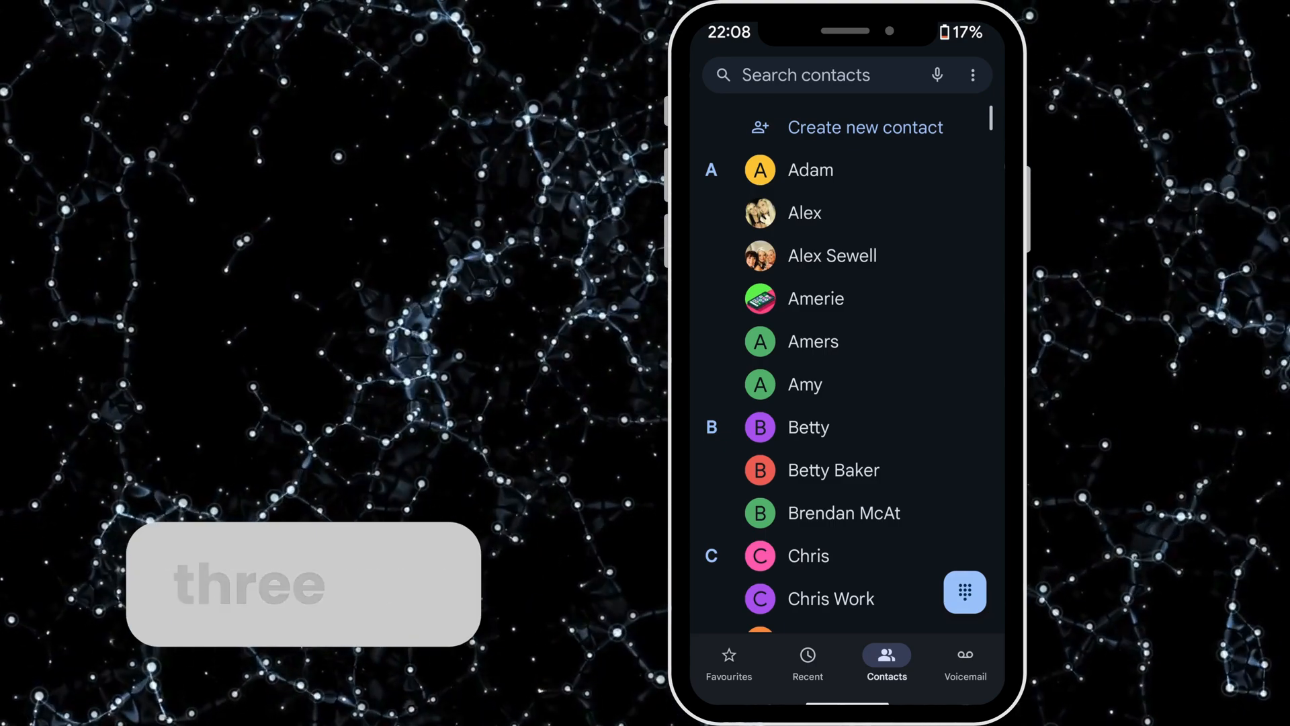
left_click(973, 74)
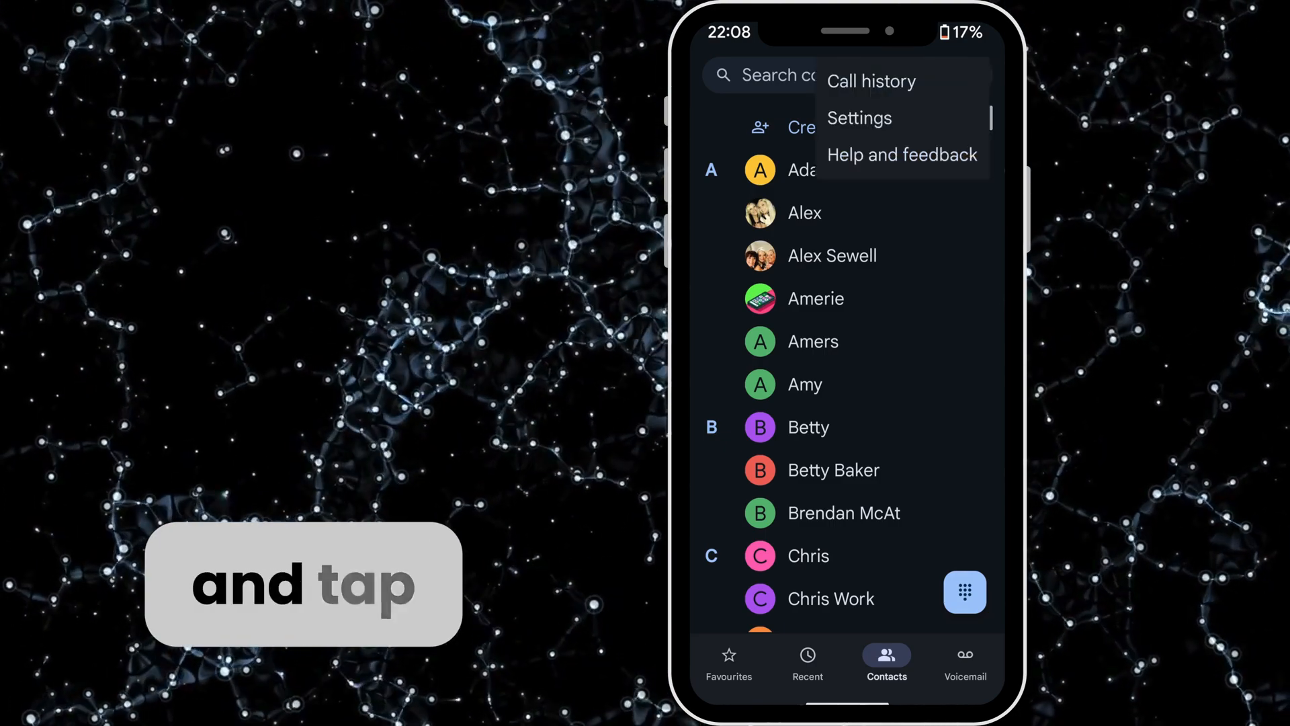
left_click(860, 118)
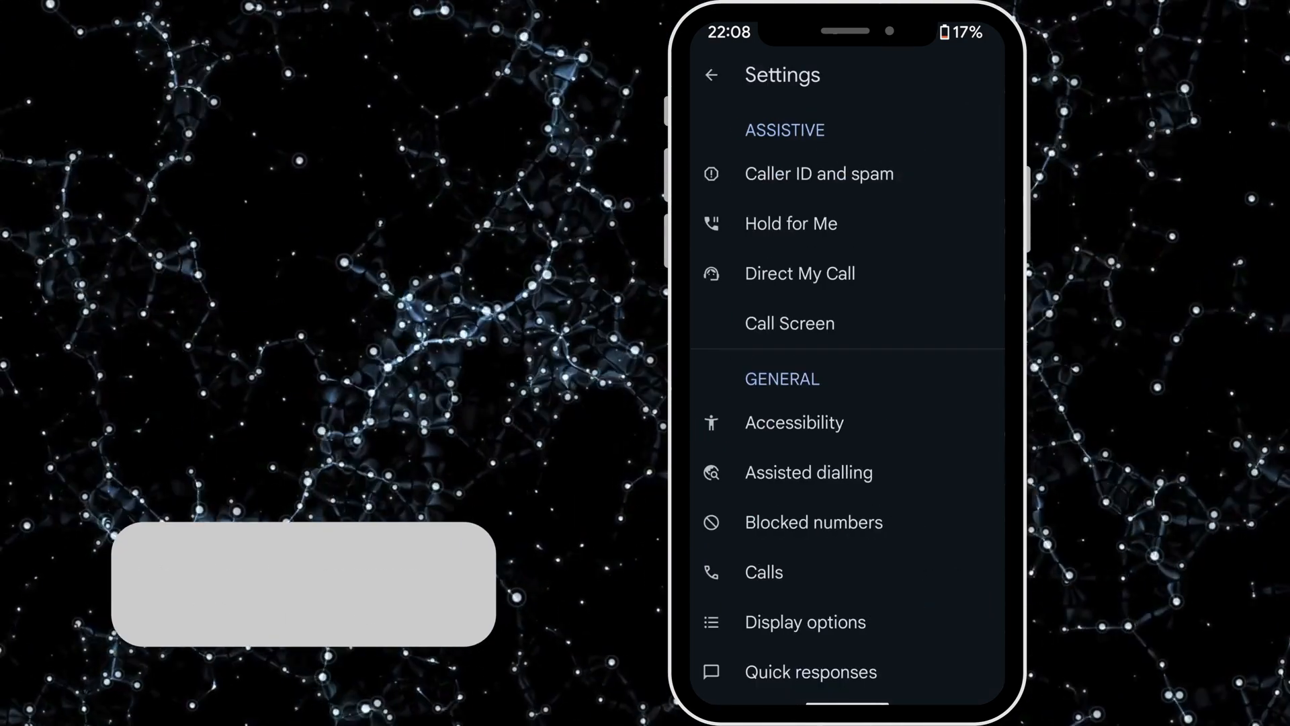
In Blocked numbers, turn off 'Block calls from unidentified callers'
left_click(867, 523)
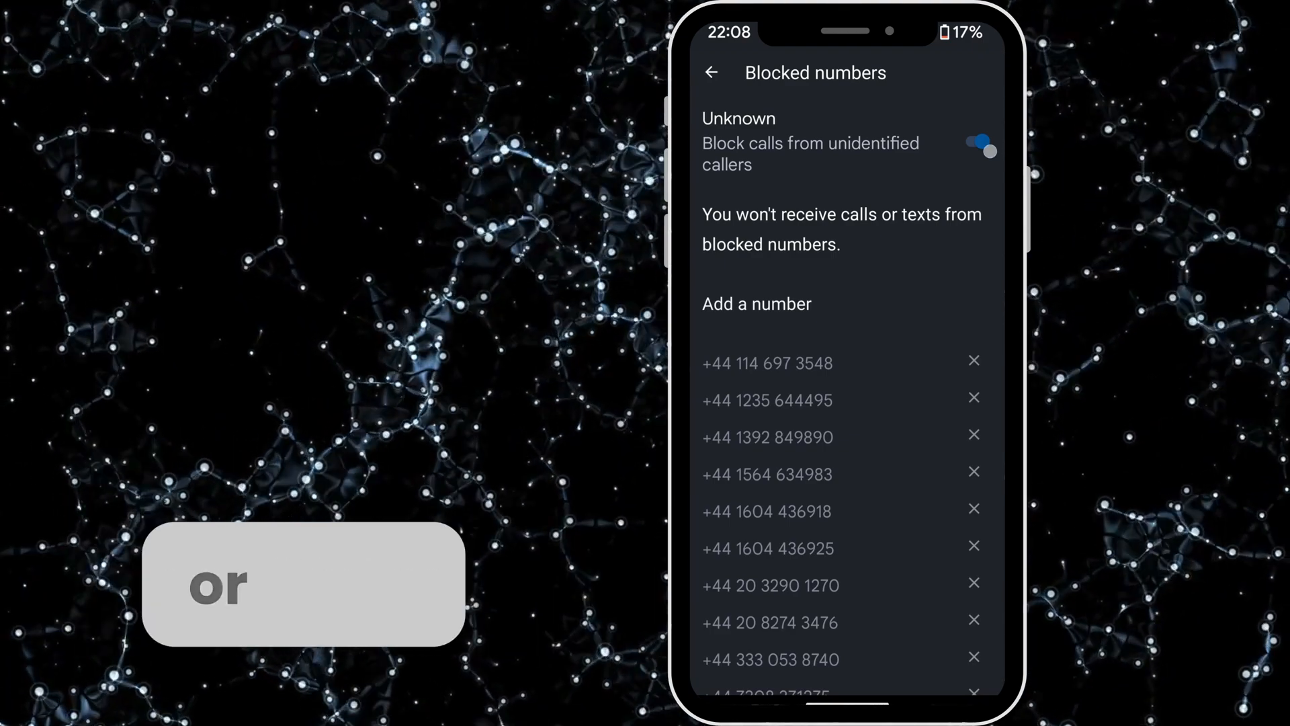
left_click(976, 145)
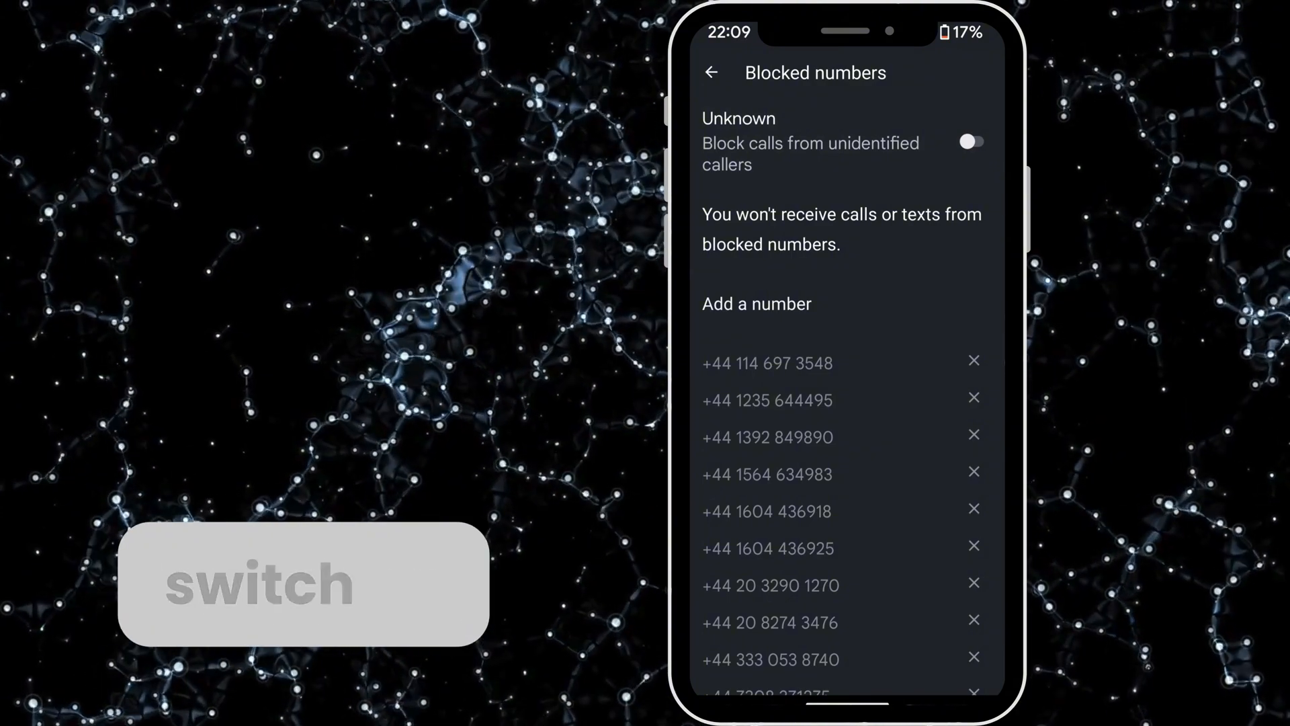